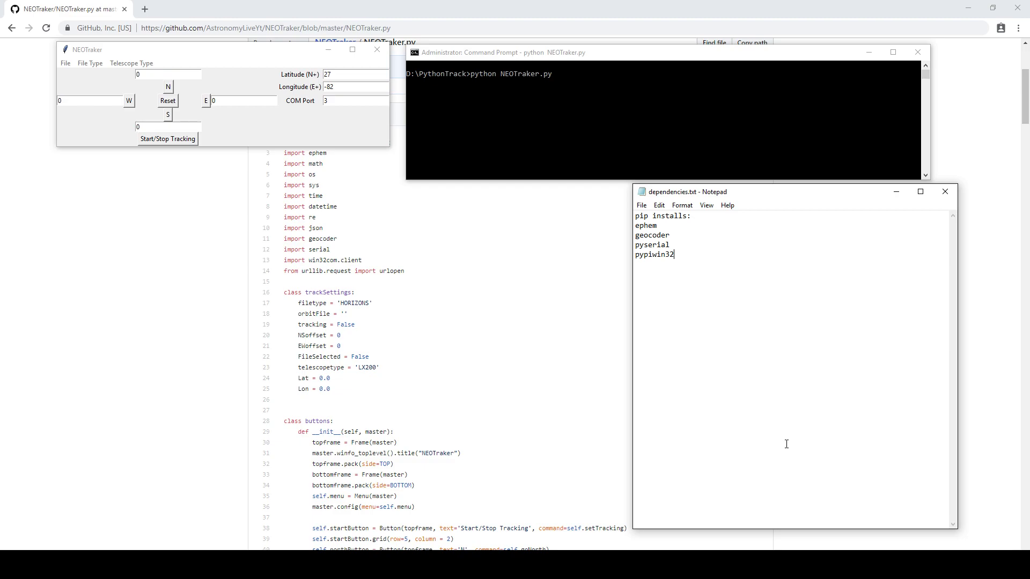
- Choose JPL HORIZONS as the orbit file type and LX200 Classic as the telescope type
left_click(91, 64)
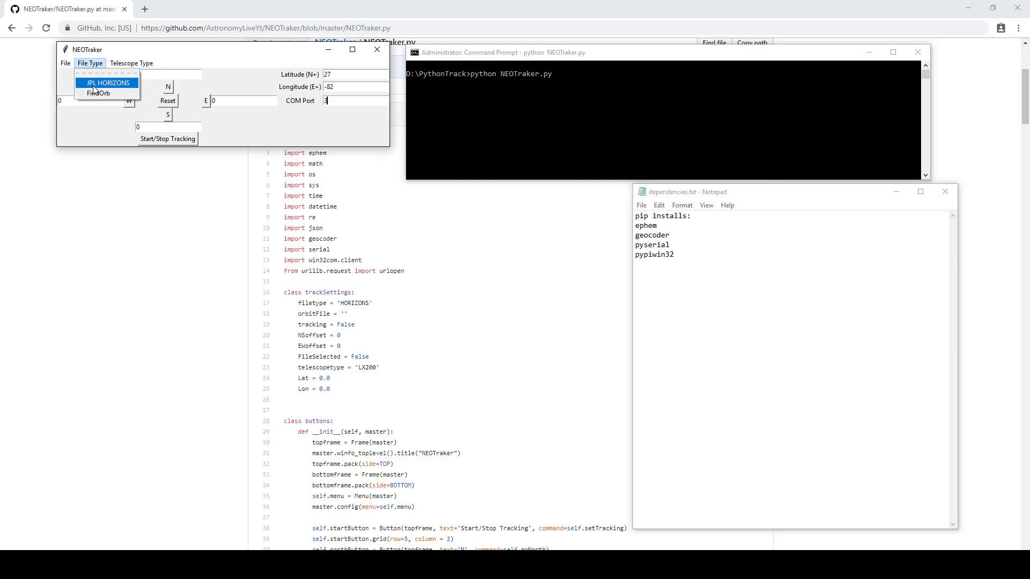
left_click(95, 83)
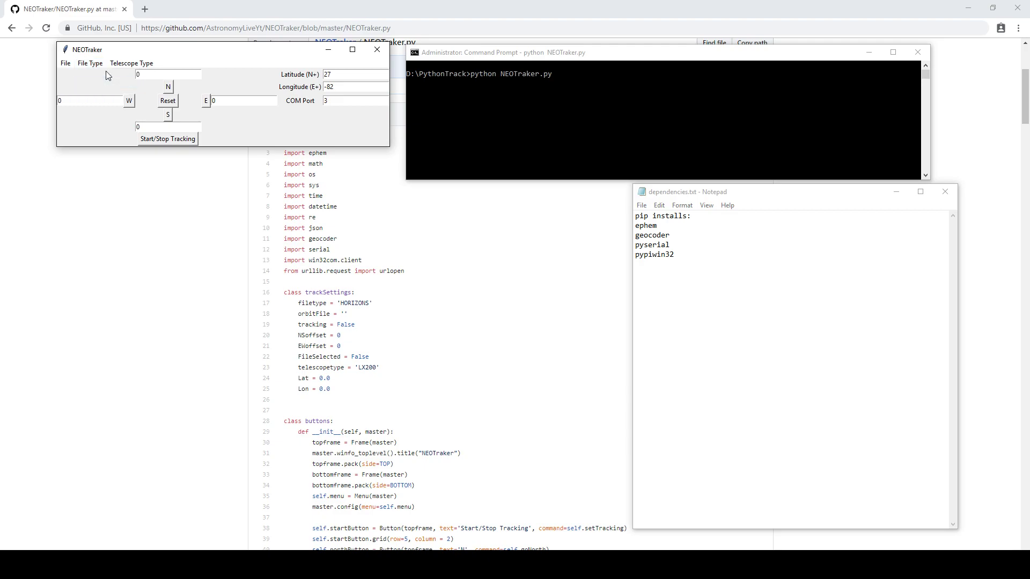
left_click(121, 65)
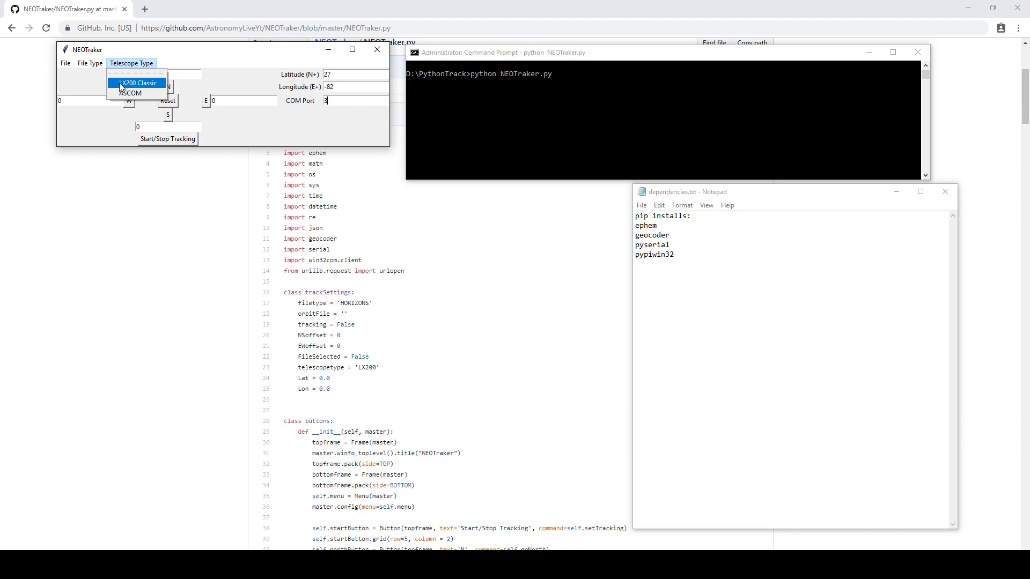
left_click(119, 82)
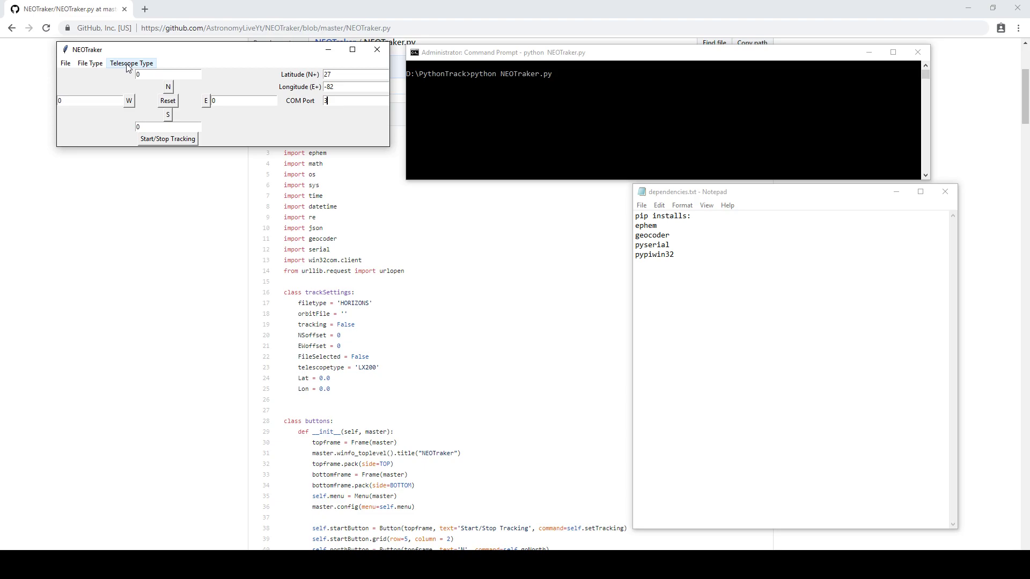
- Switch the telescope type to ASCOM and bring the telescope type list back up
left_click(128, 64)
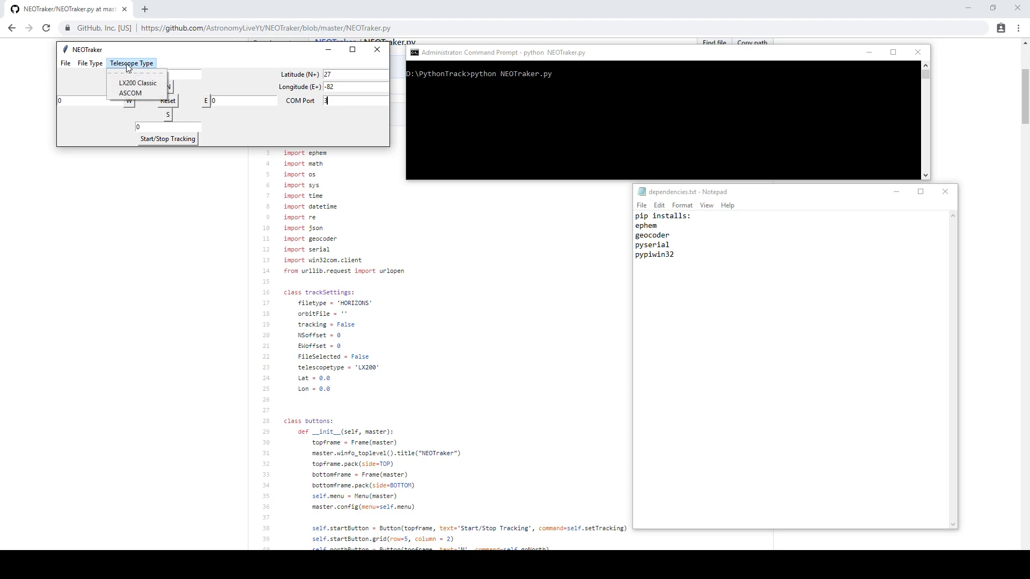
left_click(149, 95)
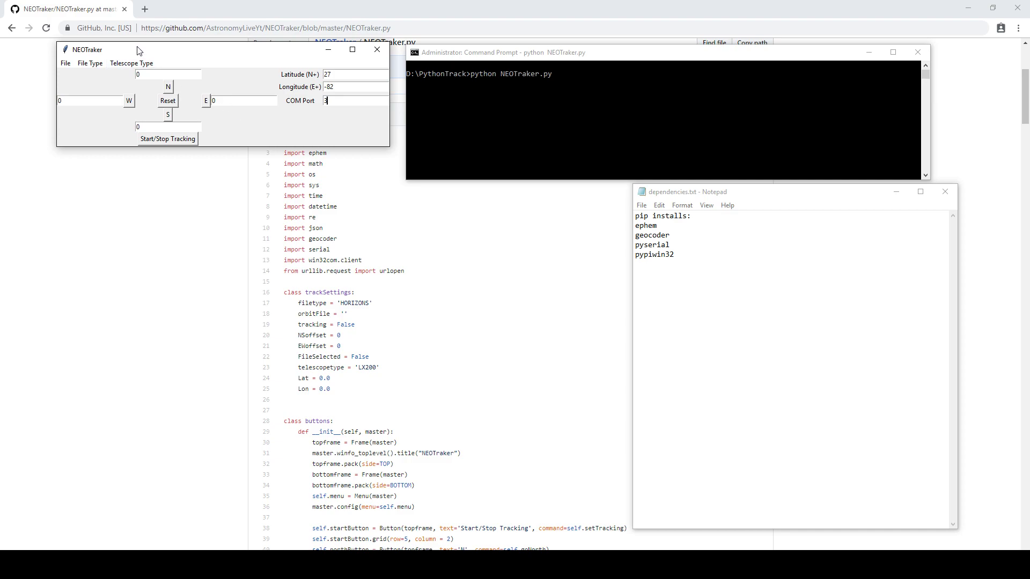
left_click(133, 64)
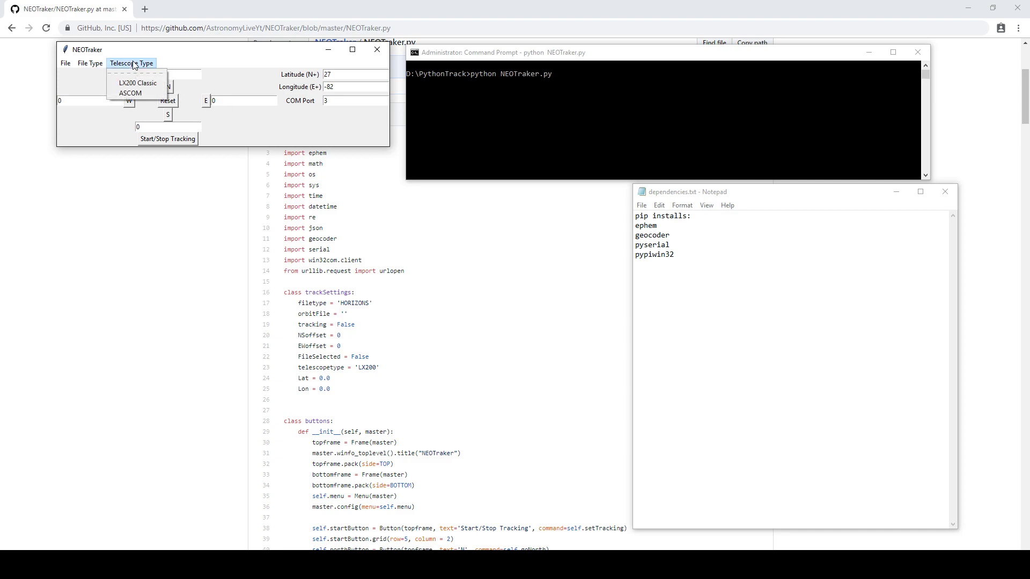
- Return the telescope to LX200 Classic, check COM port 3, longitude -82, latitude 27, and review file types
left_click(150, 87)
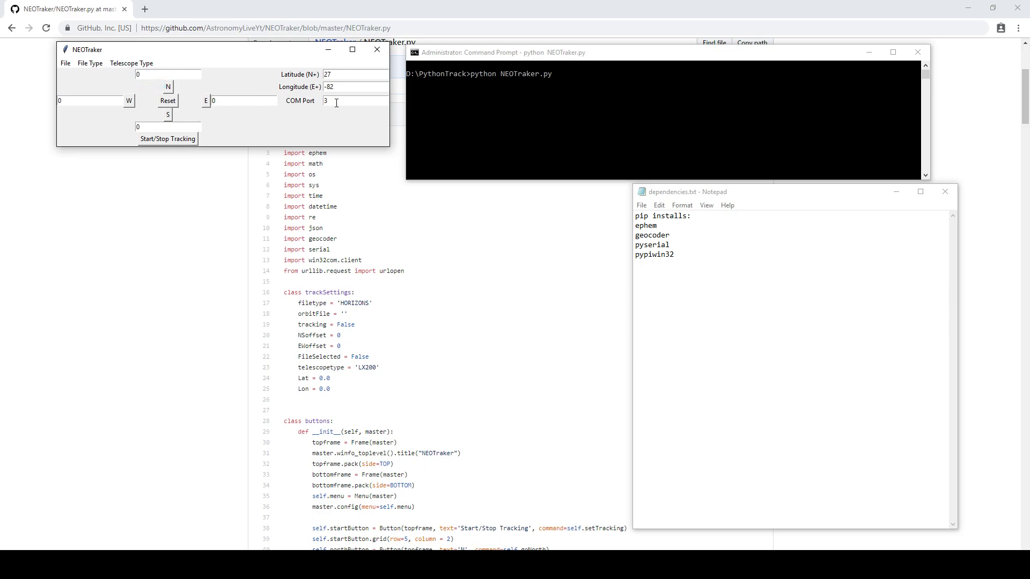
key("Tab")
left_click(337, 86)
left_click(332, 73)
left_click(90, 63)
left_click(90, 63)
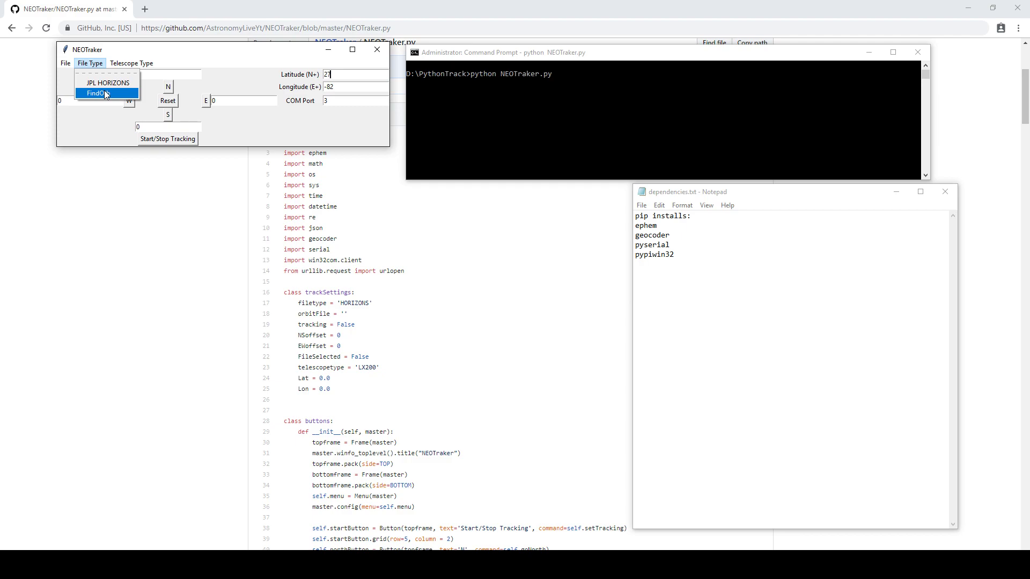
- Keep JPL HORIZONS, then search 'jpl horizons web interface' in a new tab and open the HORIZONS page
left_click(106, 85)
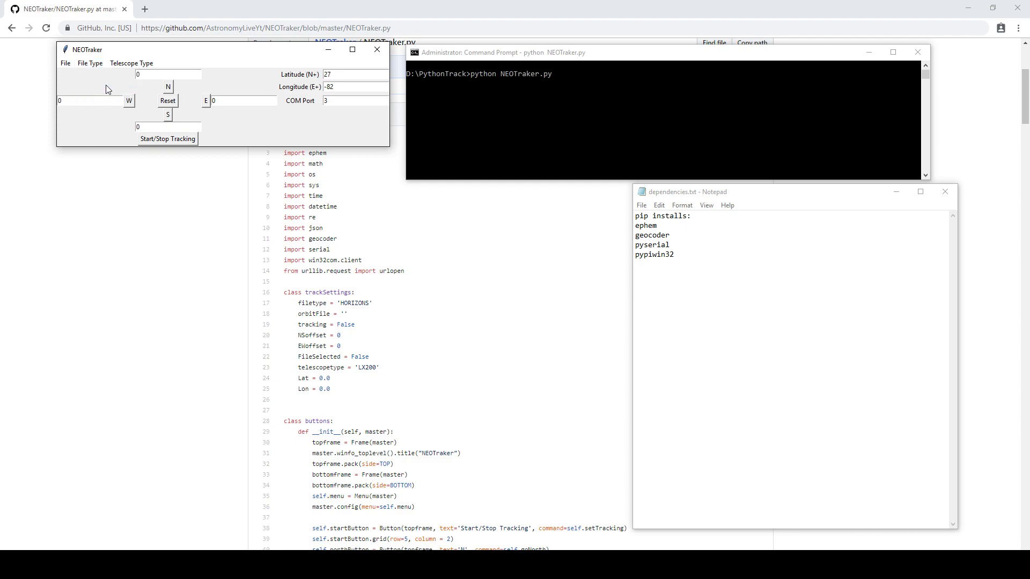
left_click(145, 11)
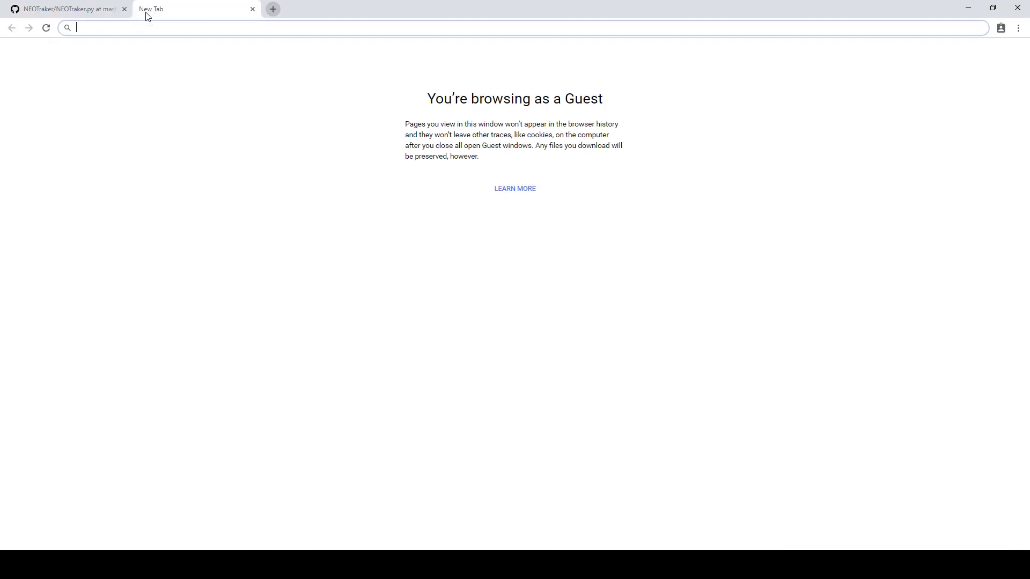
type("jpl hor")
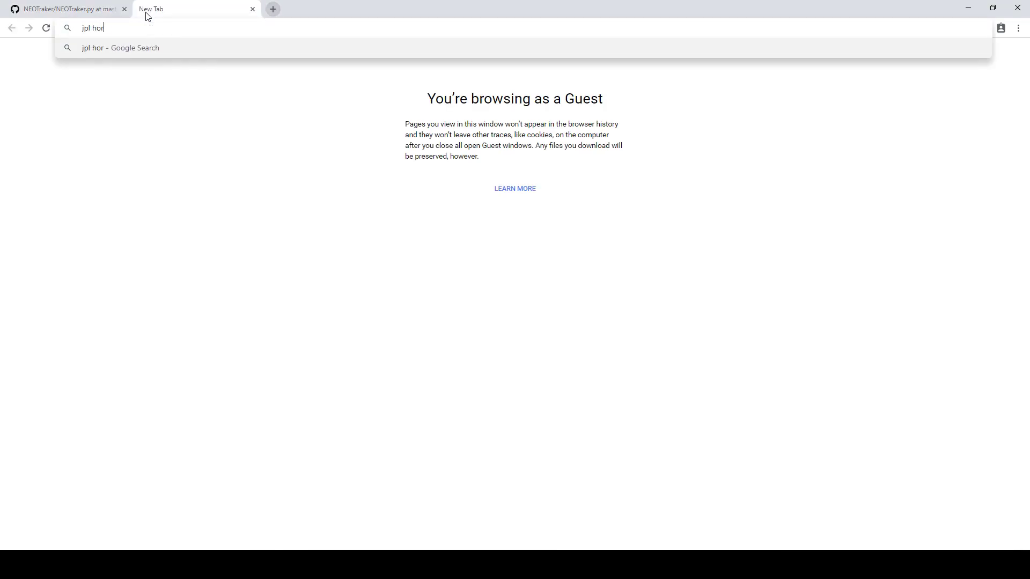
type("izons web inter")
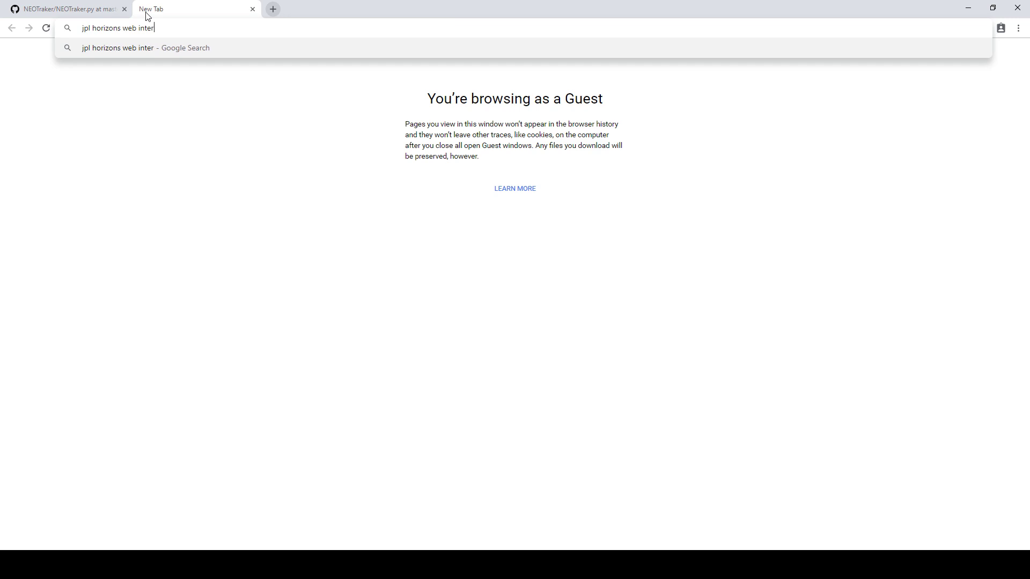
type("face")
key("Return")
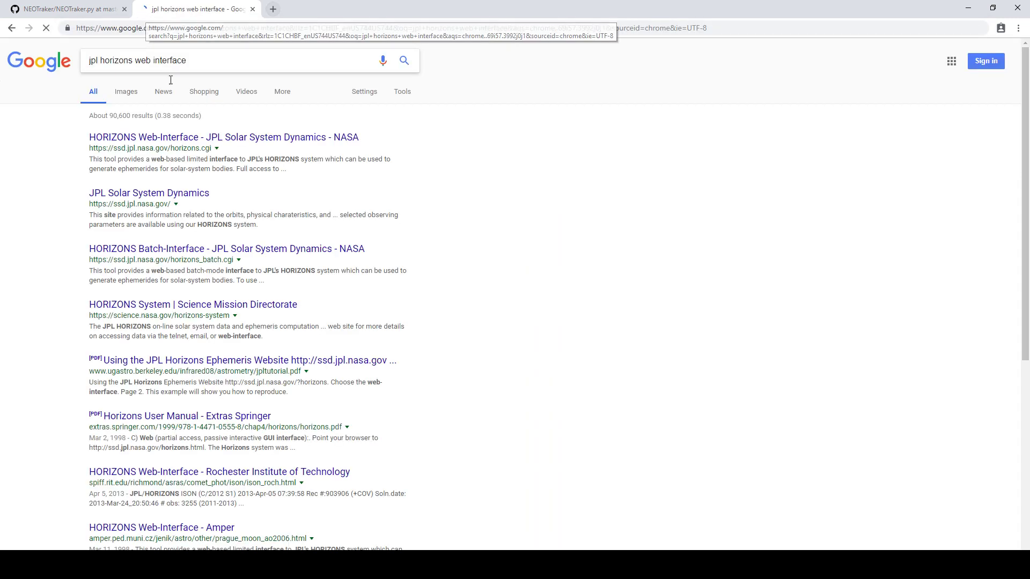
left_click(174, 138)
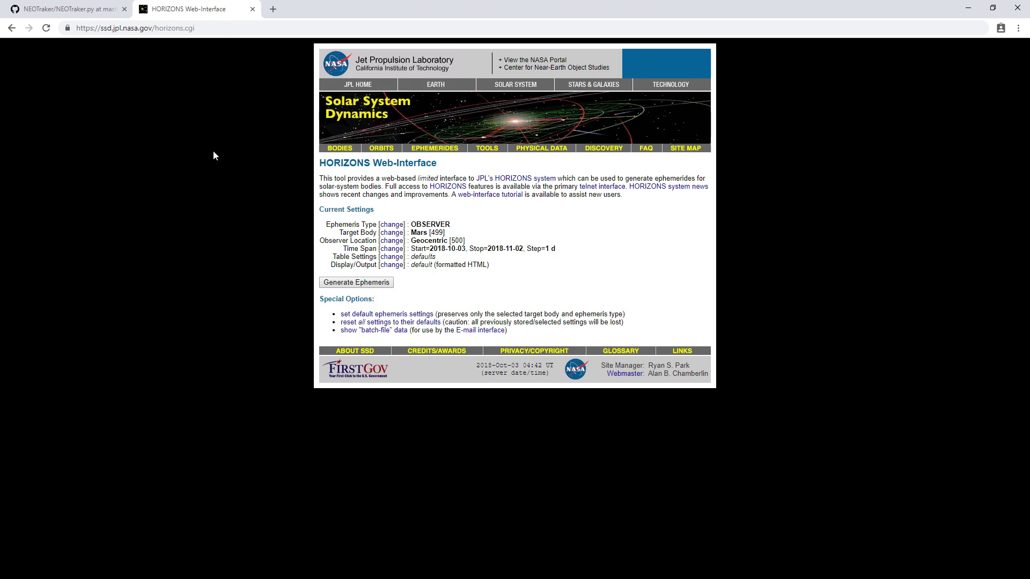
- Set the HORIZONS ephemeris type to Orbital Elements
left_click(391, 226)
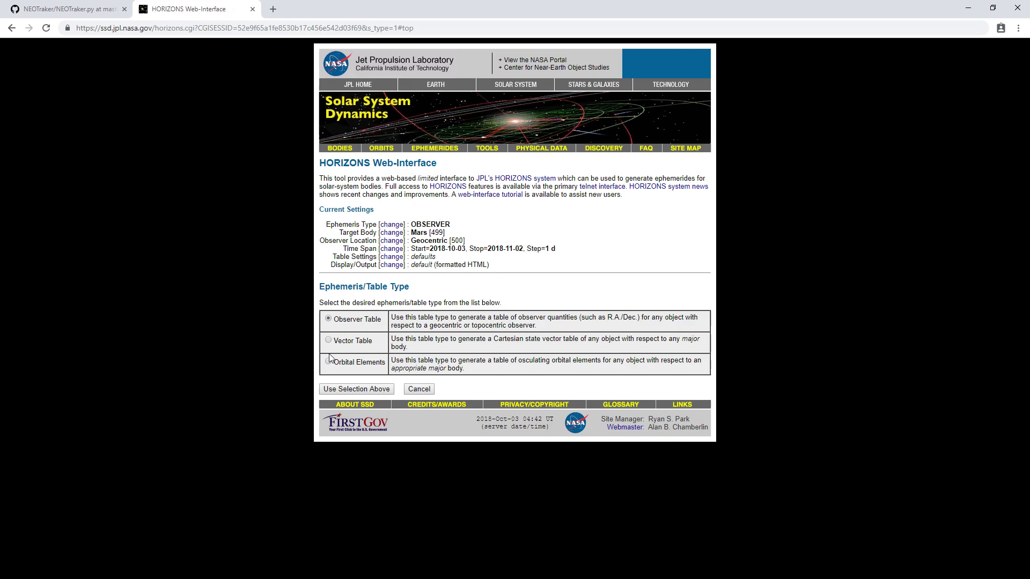
left_click(328, 361)
left_click(350, 390)
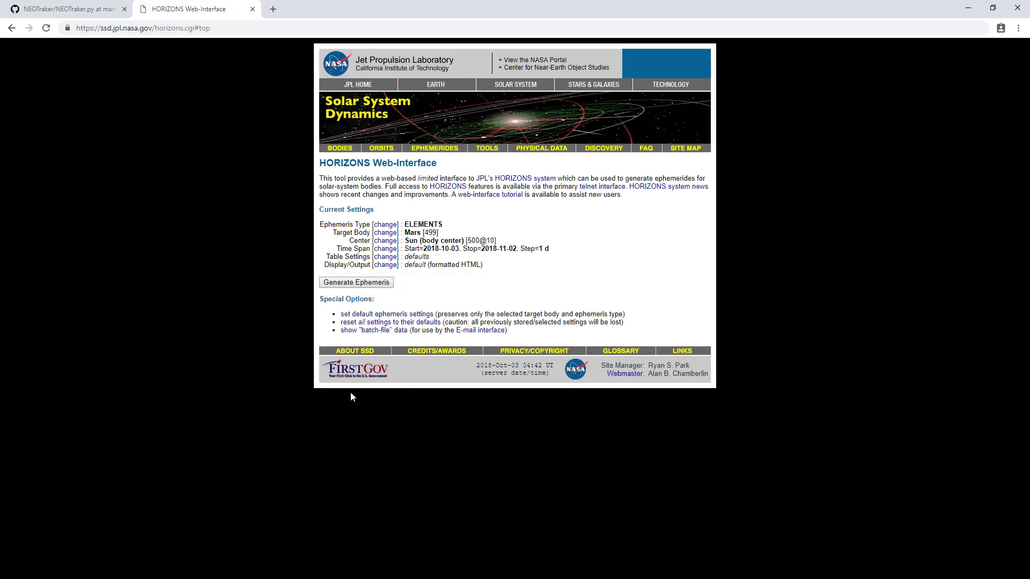
- Look up 'Tesla' and make SpaceX Roadster (Tesla) [-143205] the target body
left_click(393, 234)
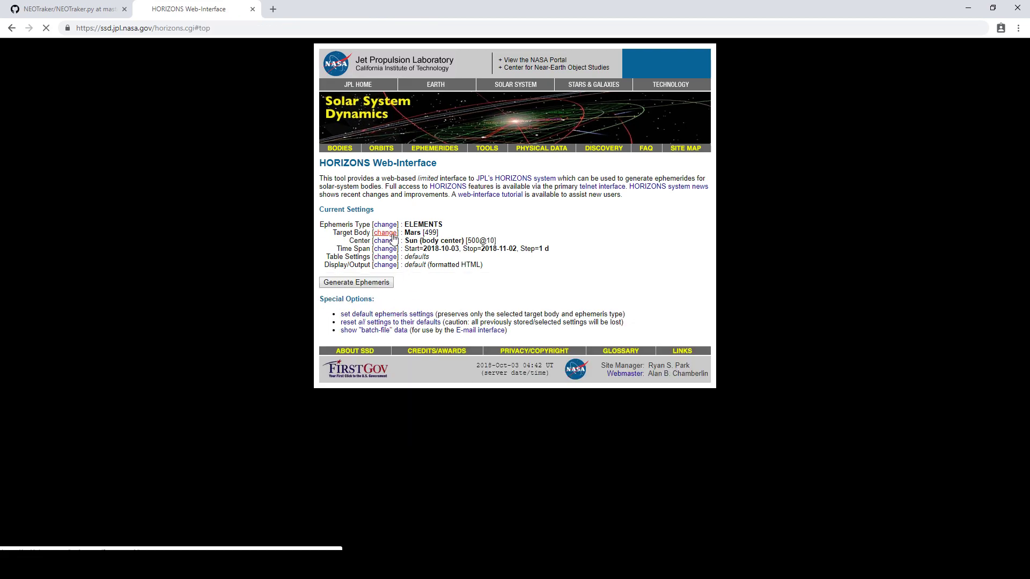
left_click(363, 312)
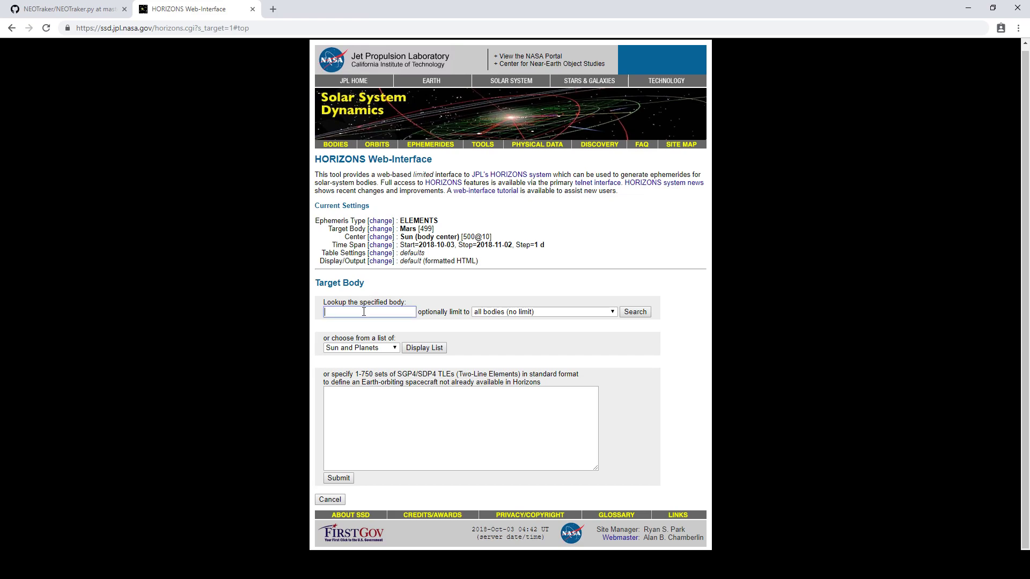
type("Tesla")
left_click(646, 311)
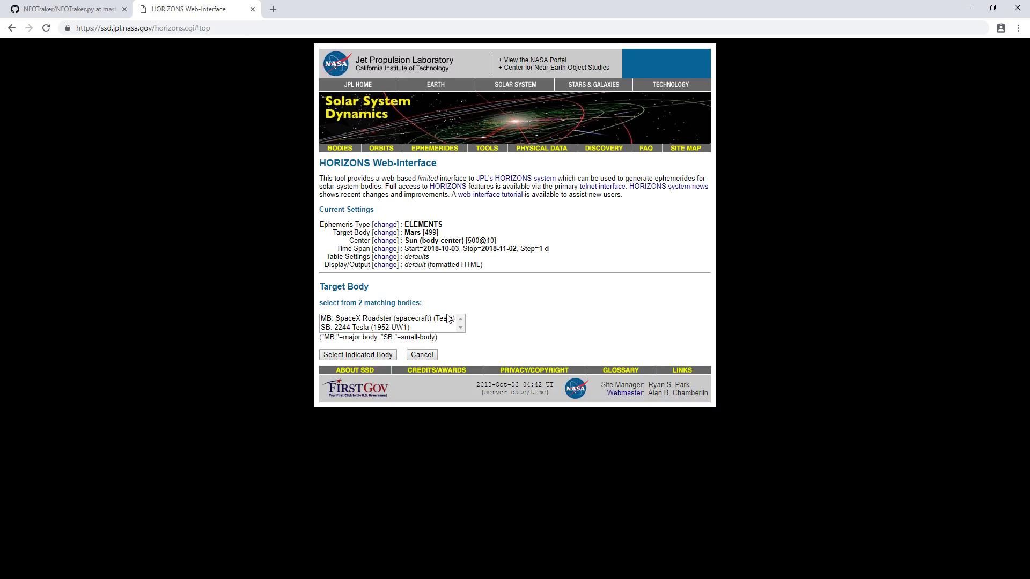
left_click(376, 356)
left_click(385, 241)
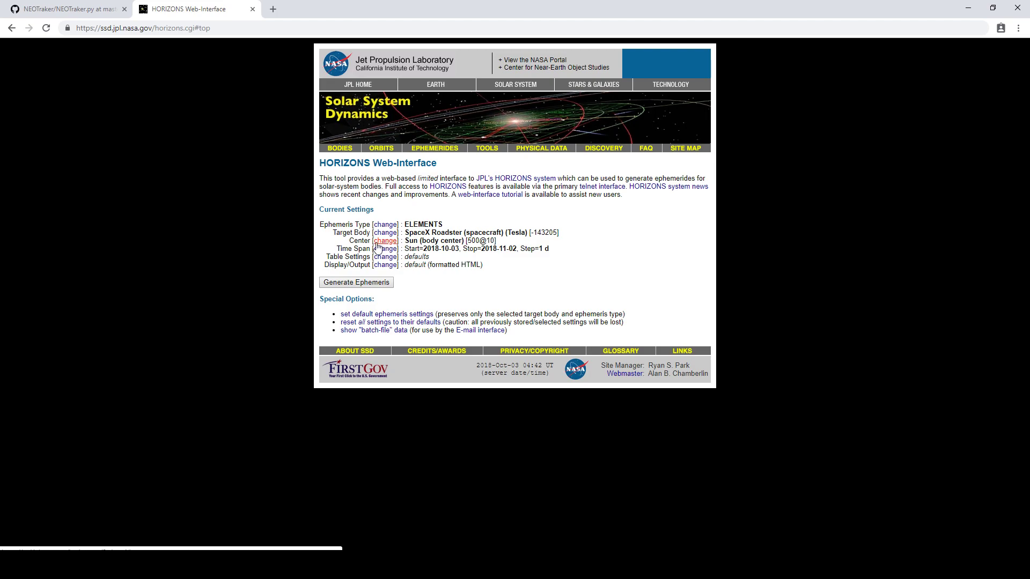
left_click(386, 249)
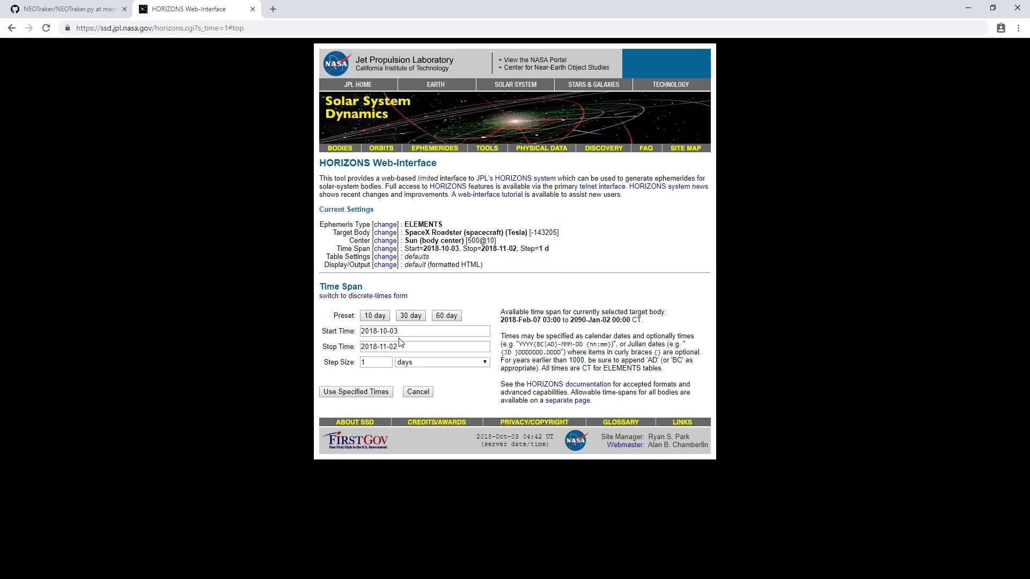
left_click(403, 332)
left_click(402, 349)
left_click(408, 332)
left_click(403, 348)
left_click(374, 393)
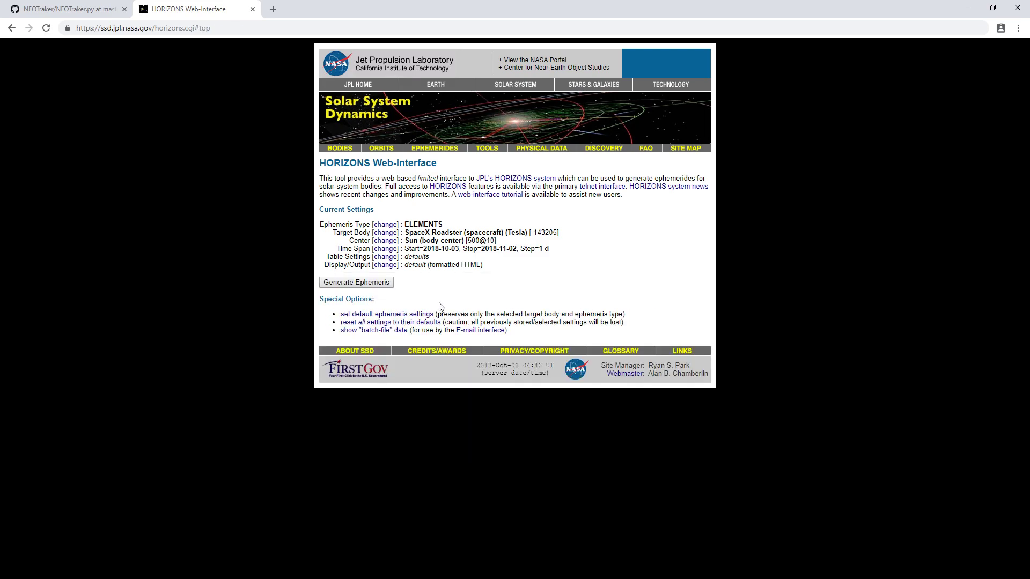
- Set output to download/save and generate the ephemeris, downloading horizons_results.txt
left_click(387, 257)
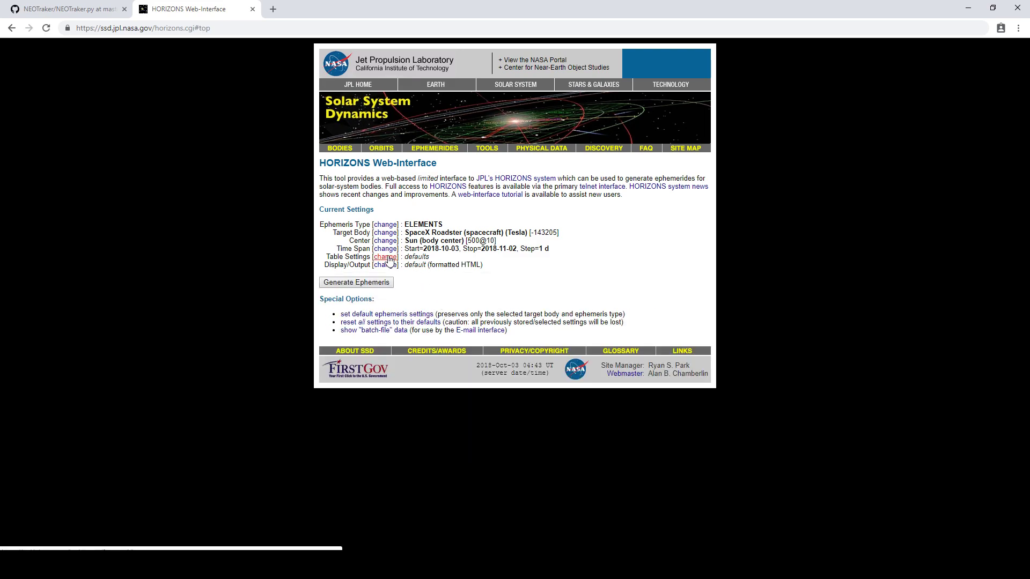
left_click(386, 265)
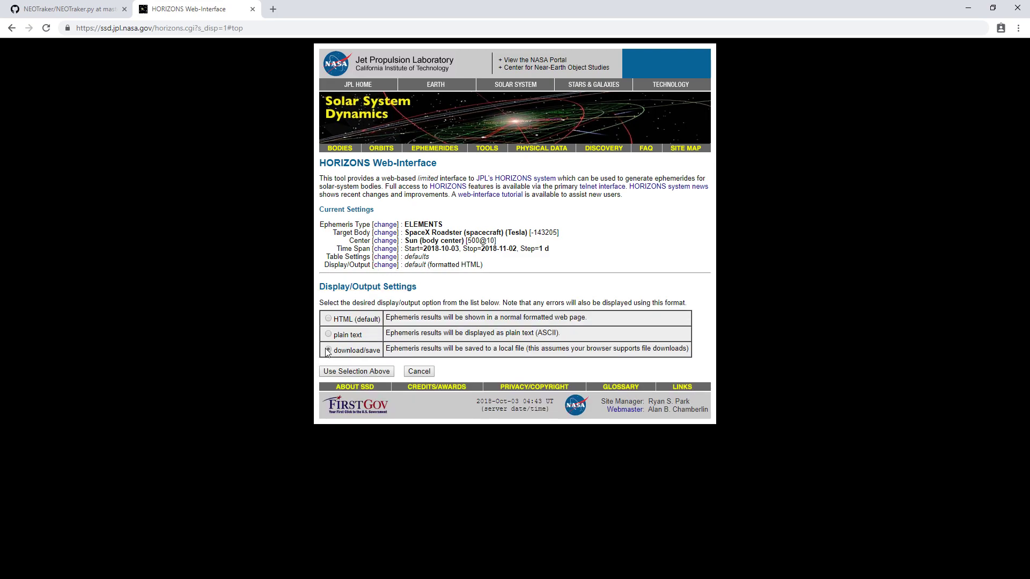
left_click(329, 349)
left_click(374, 371)
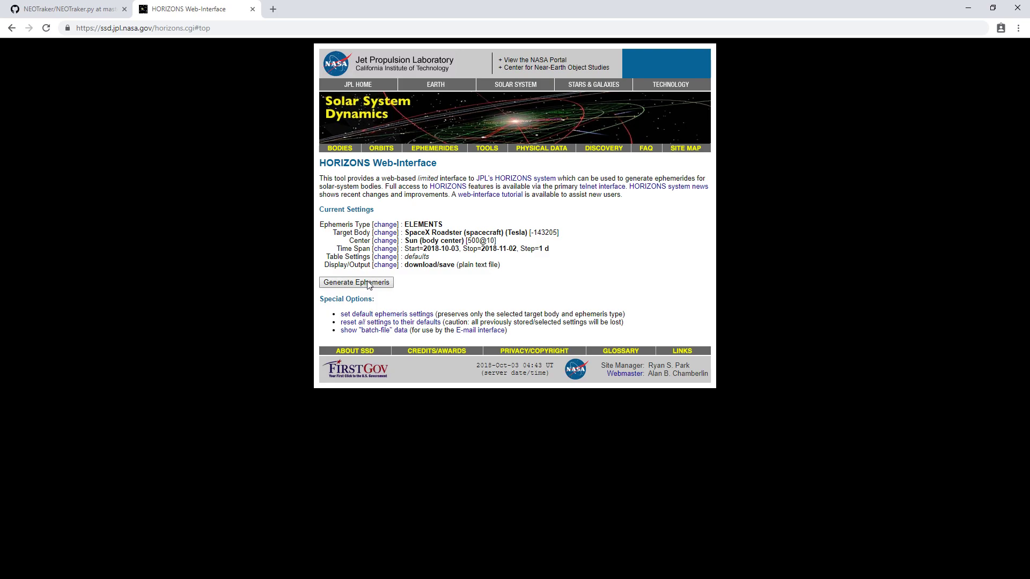
left_click(356, 282)
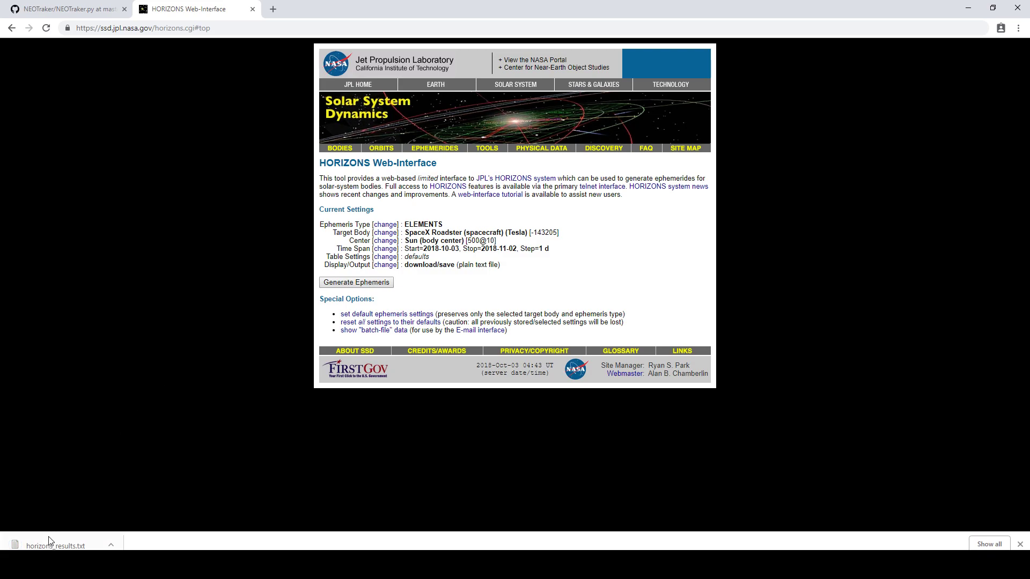
left_click_drag(50, 540, 109, 468)
- Load oumuamuajpl.txt from the PythonTrack folder as NEOTraker's orbit data file
left_click(66, 64)
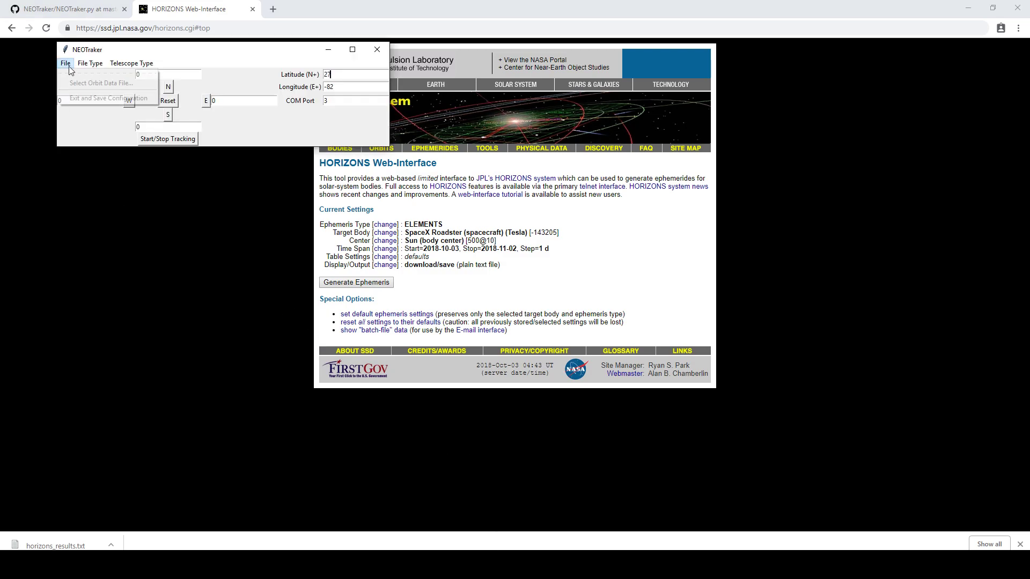
left_click(72, 80)
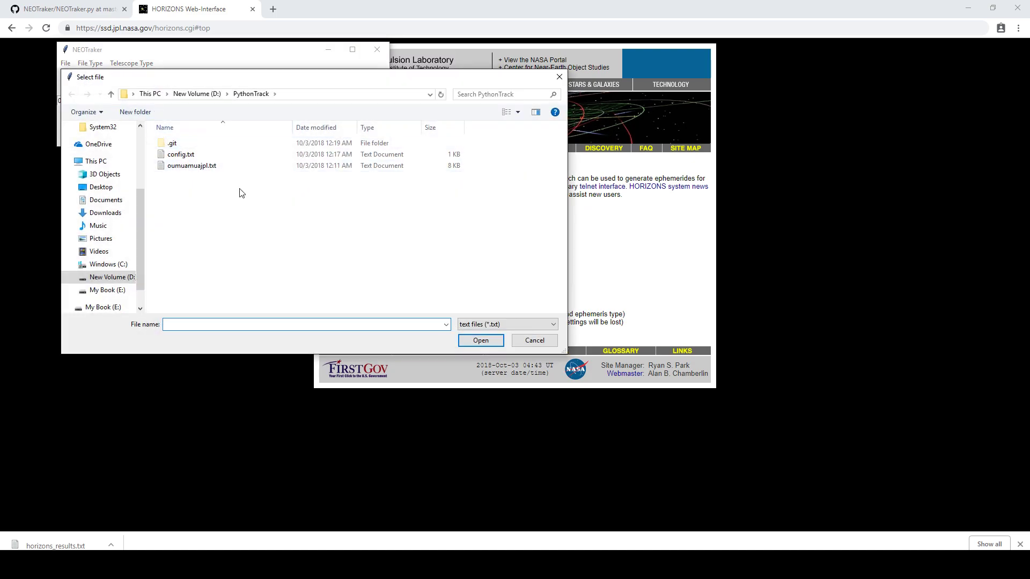
left_click(204, 165)
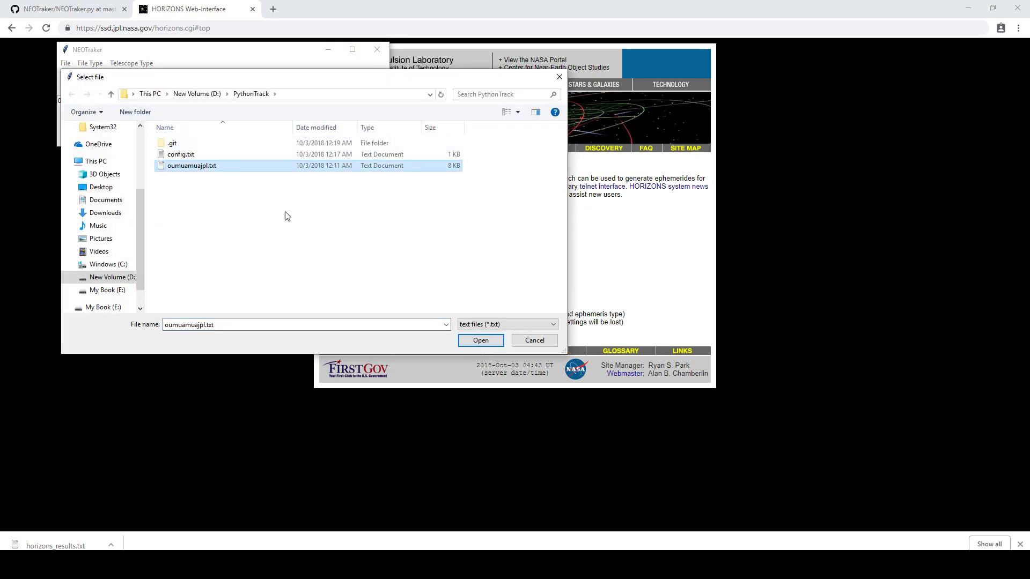
left_click(481, 341)
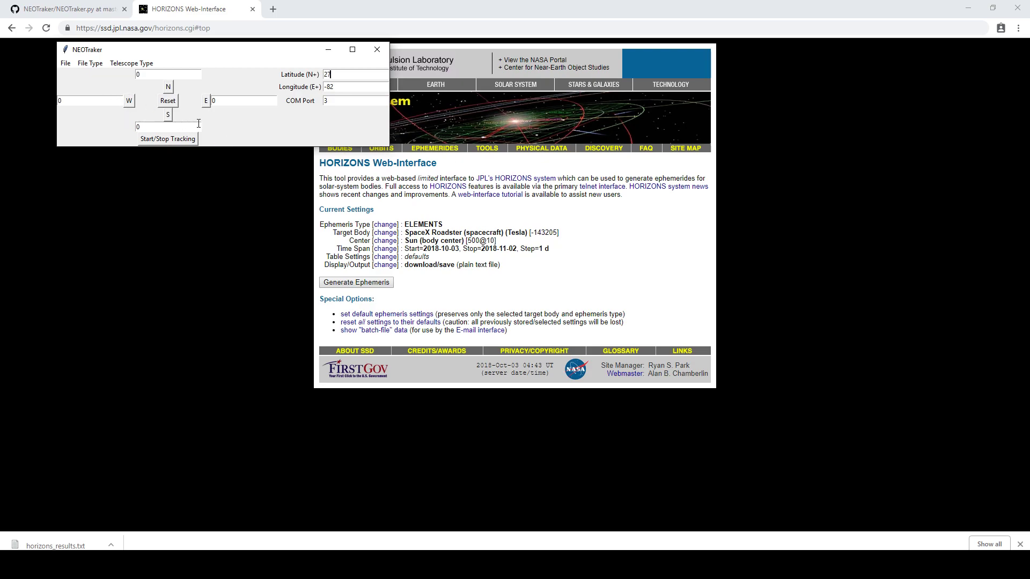
left_click(175, 74)
- Apply an east offset of 10, reset all offsets to 0, and start tracking
left_click(226, 100)
left_click_drag(218, 102, 207, 108)
type("10")
left_click(207, 102)
left_click(175, 103)
left_click(180, 141)
- Toggle tracking with the Command Prompt streaming :Sr/:Sd commands, and arrange both windows side by side
left_click(330, 565)
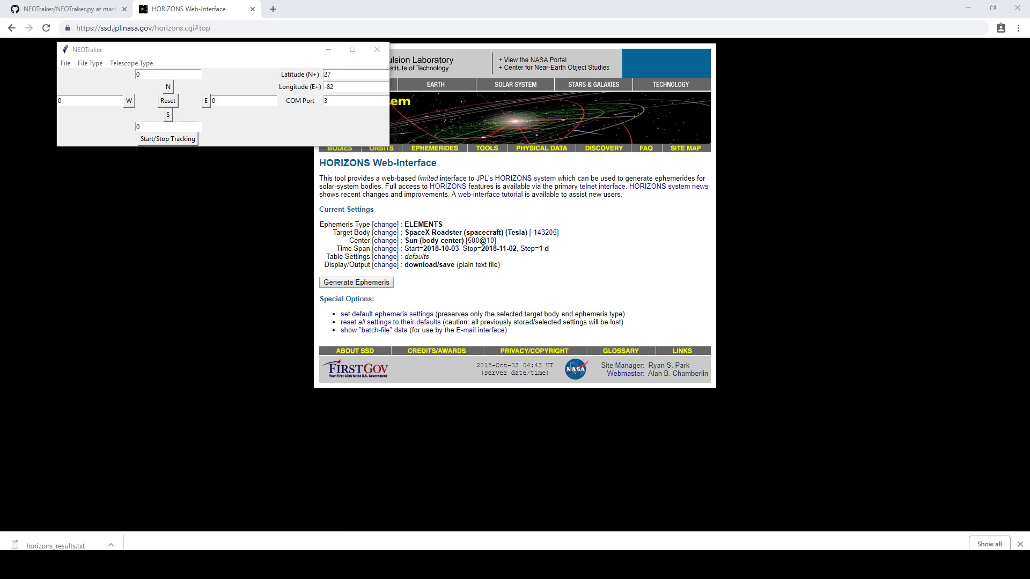
left_click(173, 141)
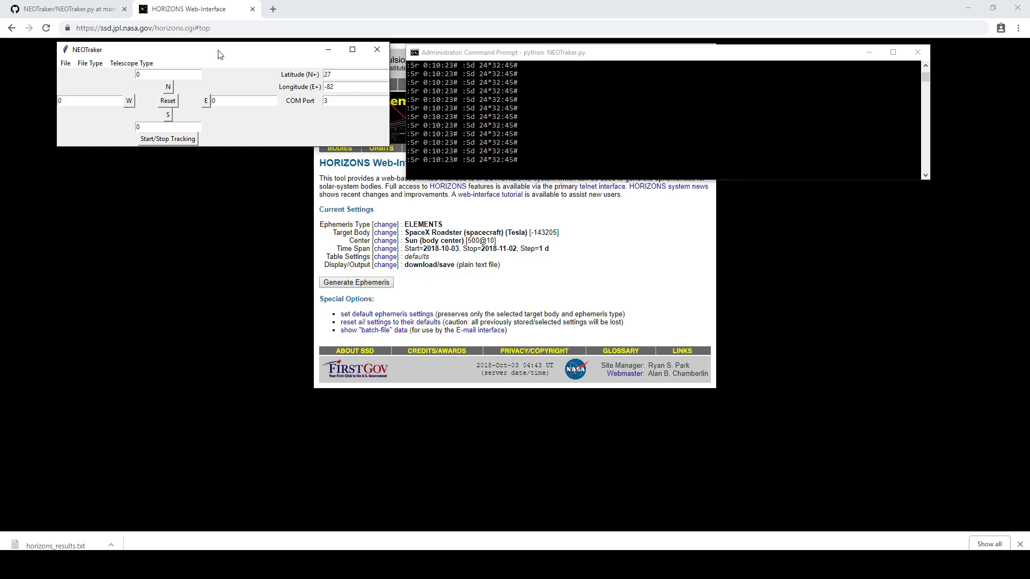
left_click_drag(218, 54, 218, 69)
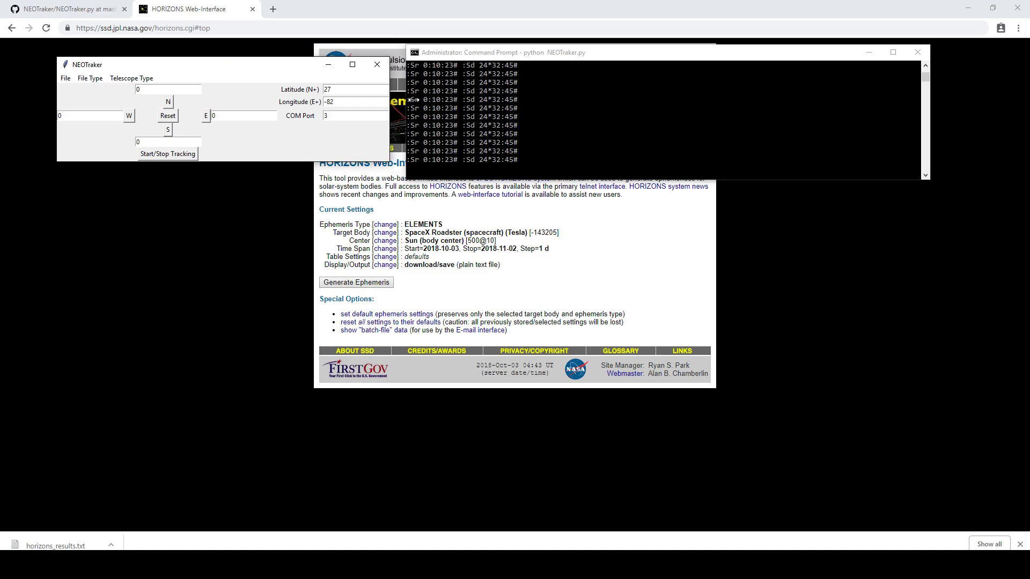
mouse_move(481, 53)
left_mouse_down()
mouse_move(390, 54)
mouse_move(466, 65)
left_mouse_up()
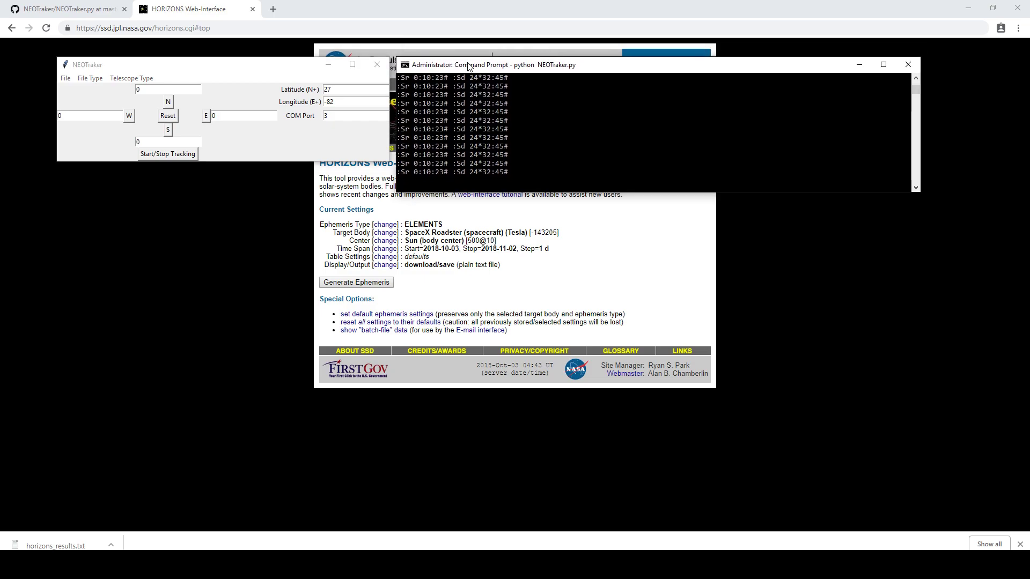
left_click_drag(274, 70, 280, 70)
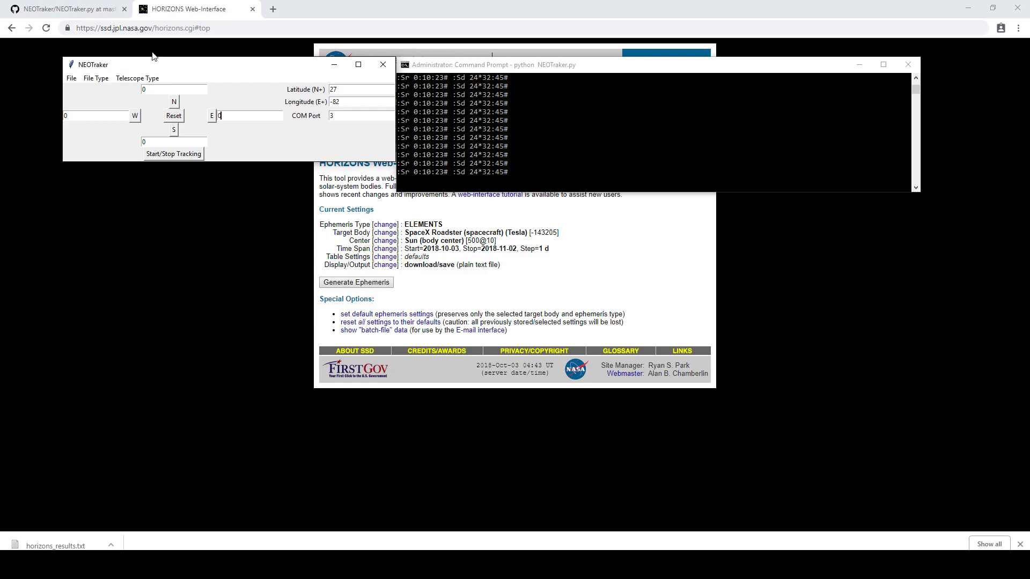
- Open the NEOTraker.py GitHub tab and scroll through its imports and trackSettings class
left_click(90, 10)
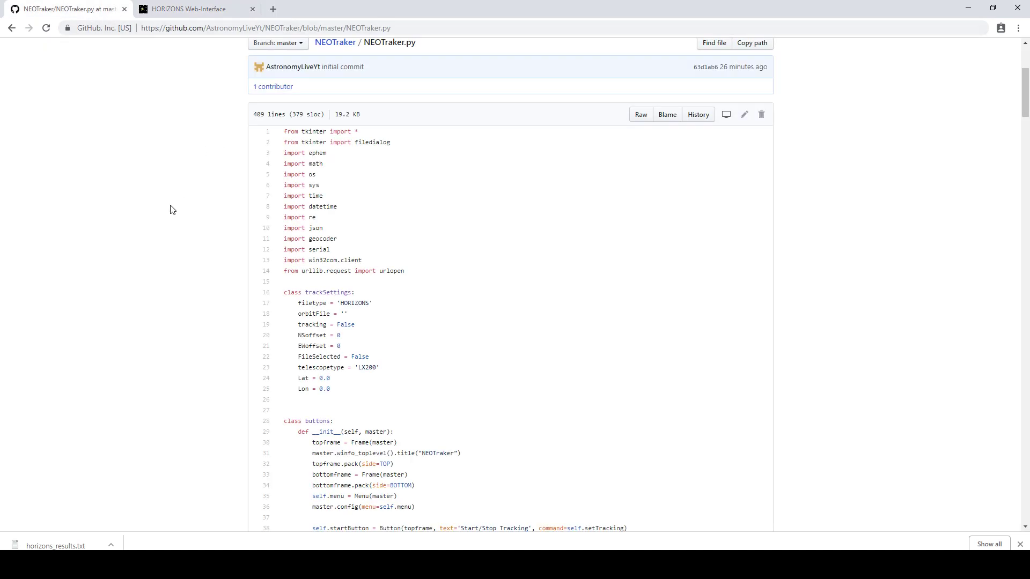
scroll(171, 210, "down", 1)
scroll(172, 209, "up", 3)
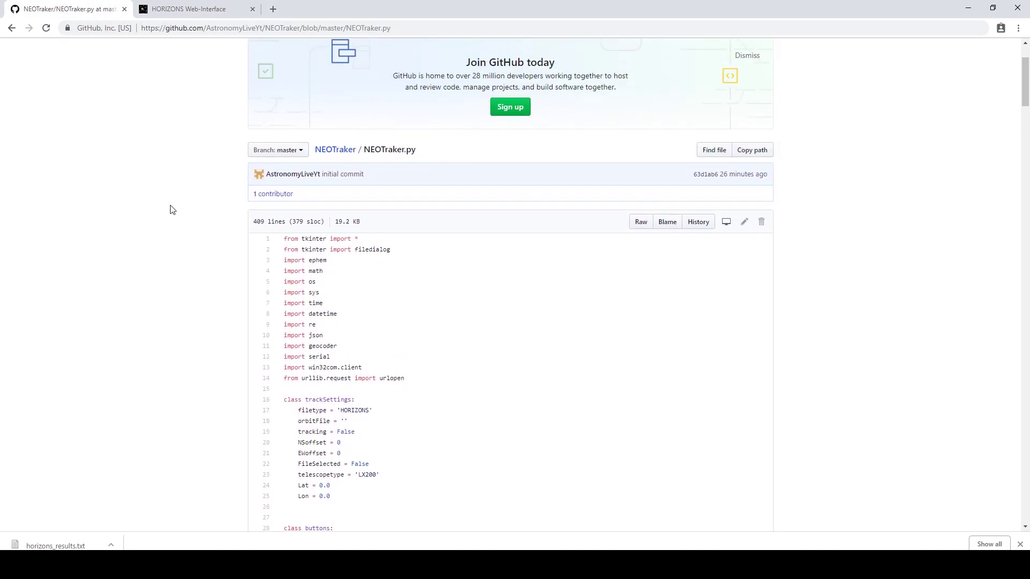
scroll(171, 209, "down", 2)
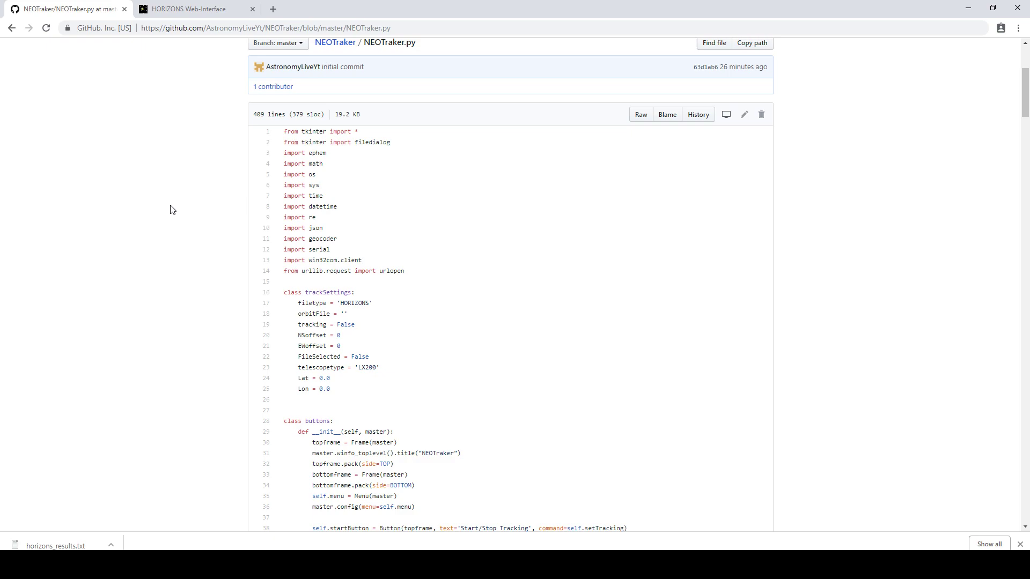
scroll(172, 208, "down", 1)
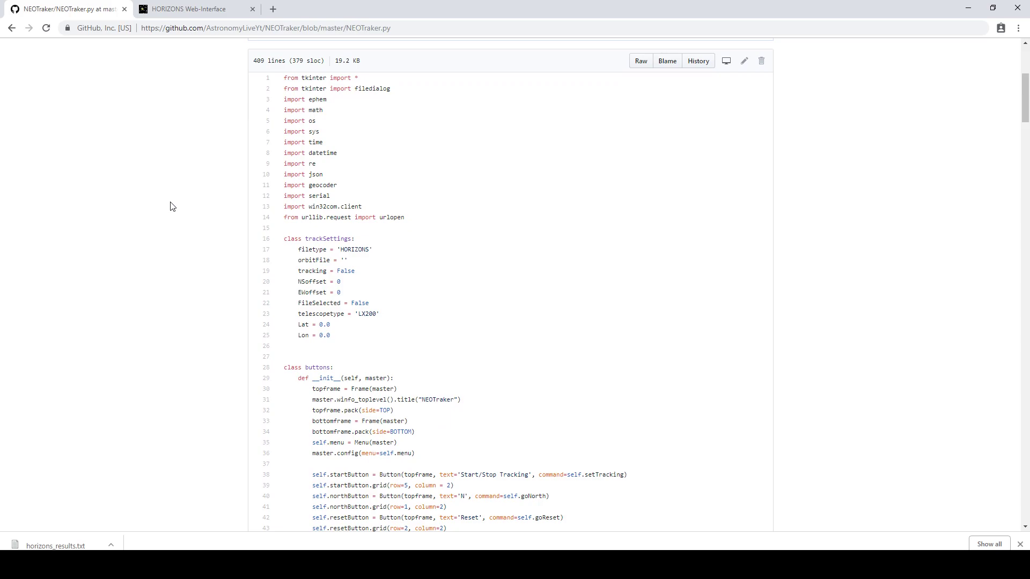